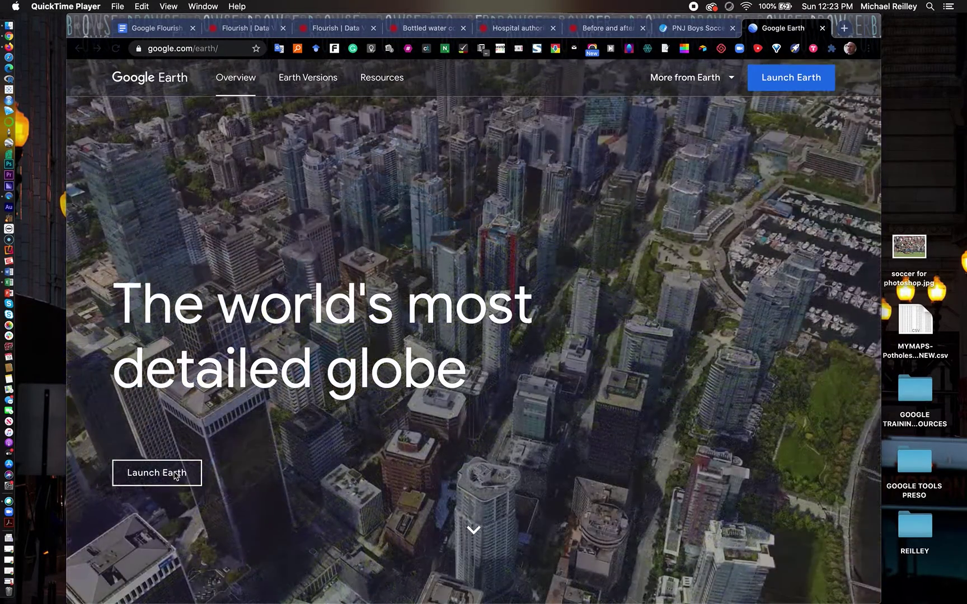
# Launch the Google Earth web app from the overview page in Chrome
pyautogui.click(175, 475)
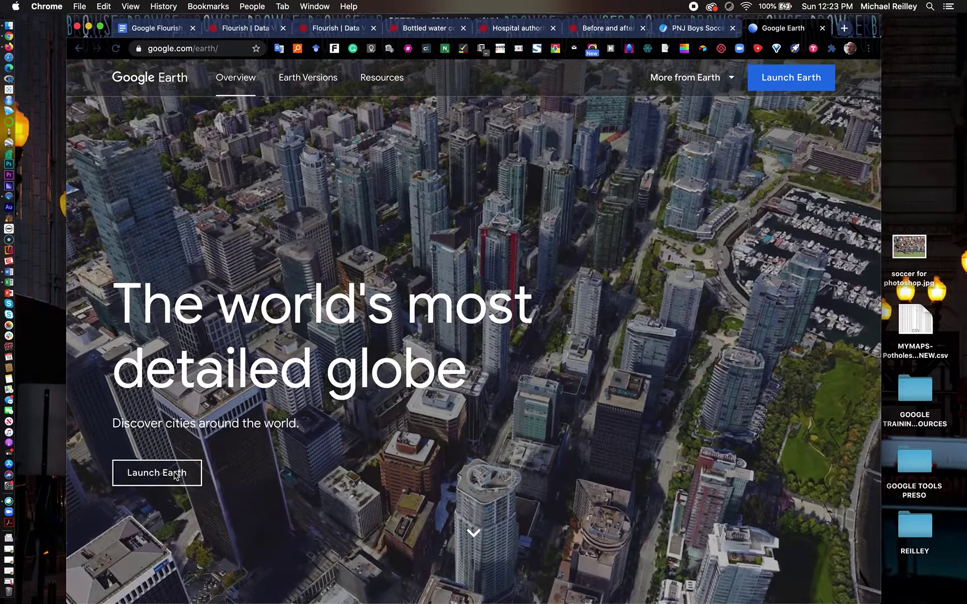
pyautogui.click(176, 475)
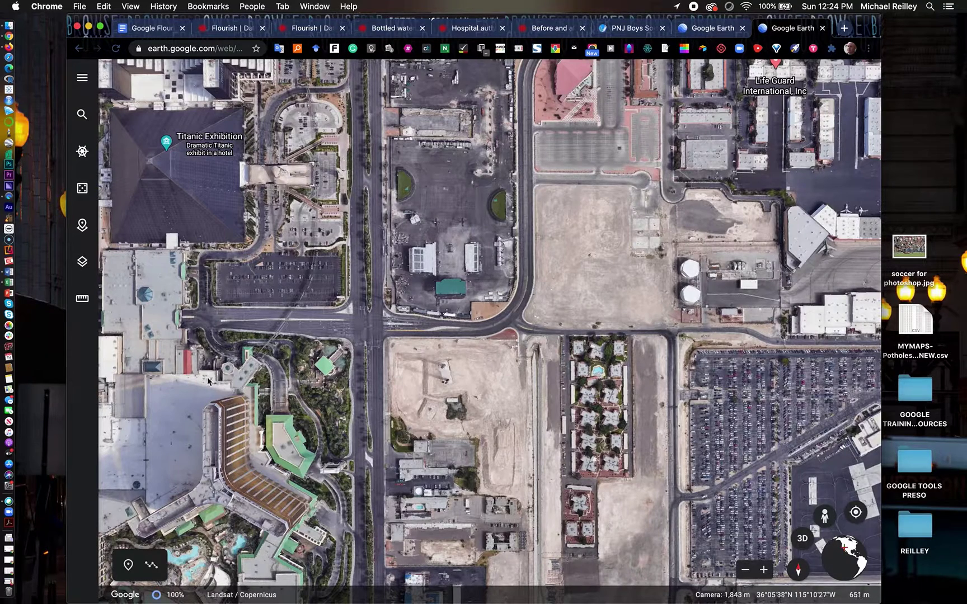
# Turn on the distance ruler over the Las Vegas concert site
pyautogui.click(82, 300)
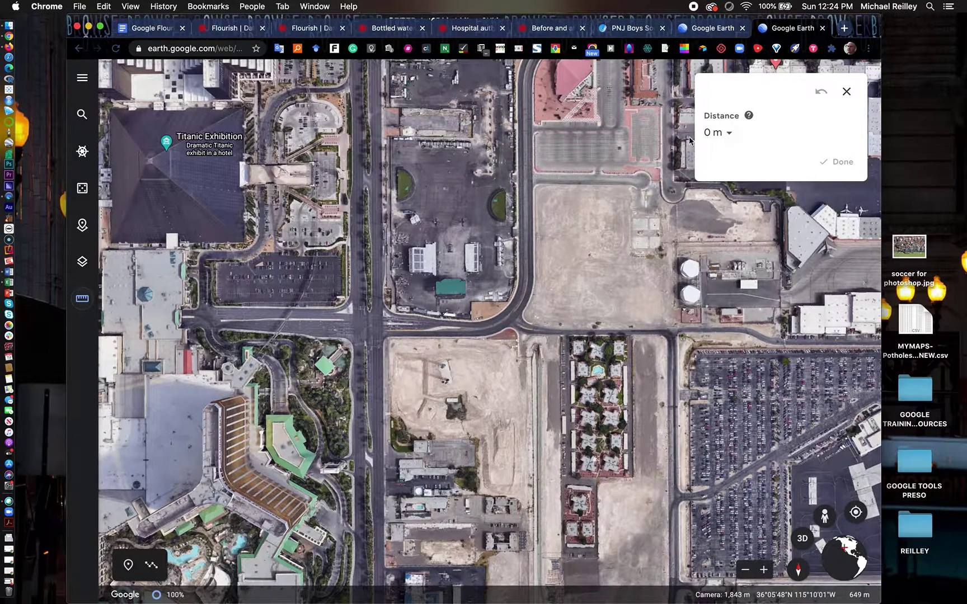
# Measure from the hotel complex to the green-roofed building, shown in yards as 357 yd
pyautogui.click(248, 394)
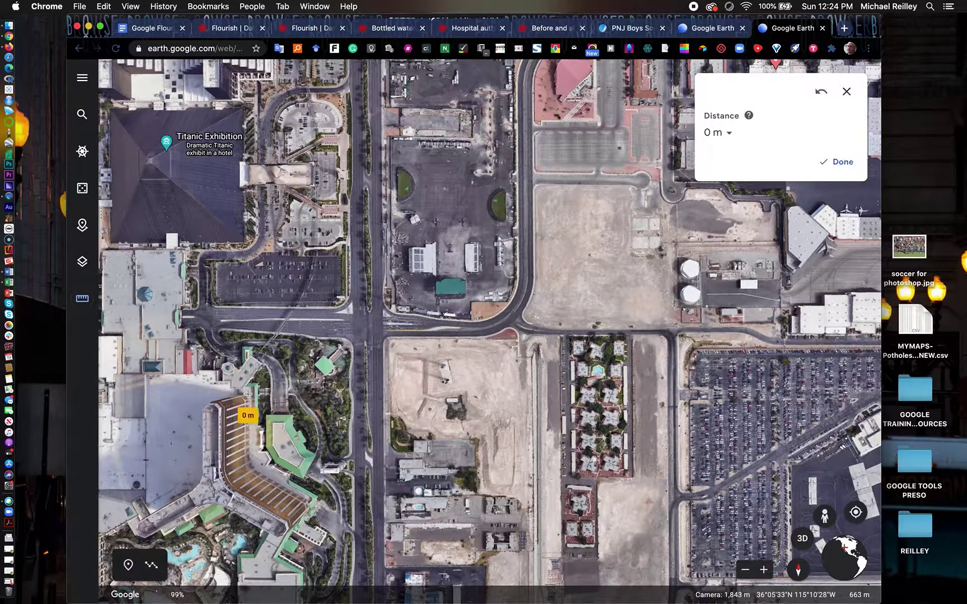
pyautogui.doubleClick(451, 273)
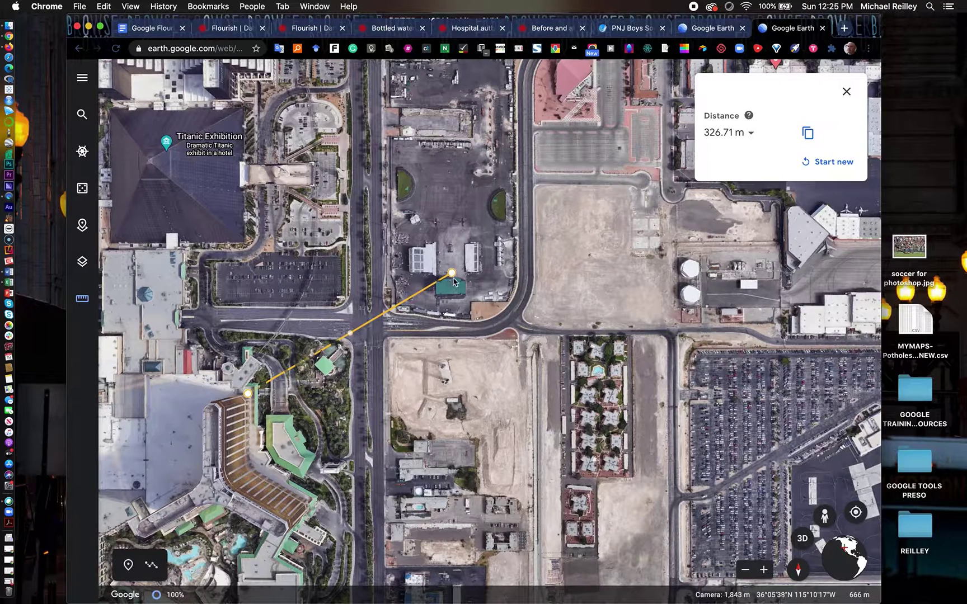
pyautogui.click(751, 134)
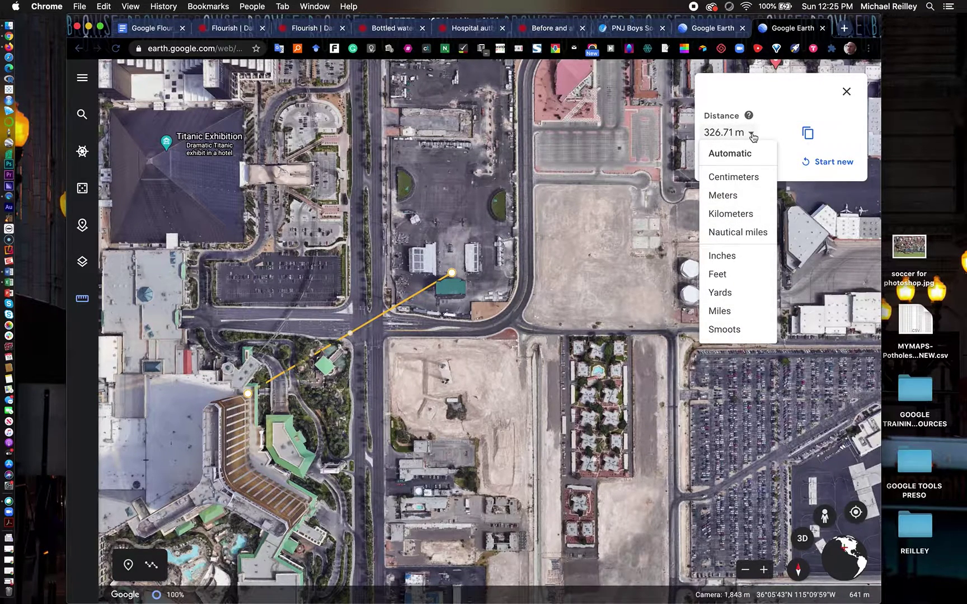
pyautogui.click(728, 292)
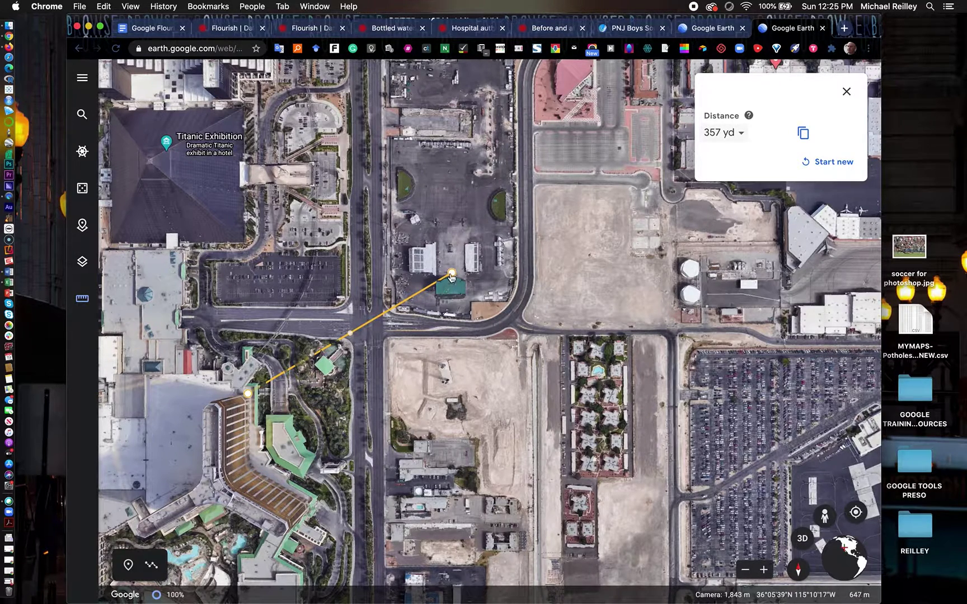
# Bend the line into a 733 yd street-following path, then clear it for a new measurement
pyautogui.moveTo(452, 275)
pyautogui.mouseDown()
pyautogui.moveTo(396, 236)
pyautogui.moveTo(402, 163)
pyautogui.moveTo(420, 144)
pyautogui.moveTo(512, 150)
pyautogui.moveTo(498, 272)
pyautogui.moveTo(453, 274)
pyautogui.mouseUp()
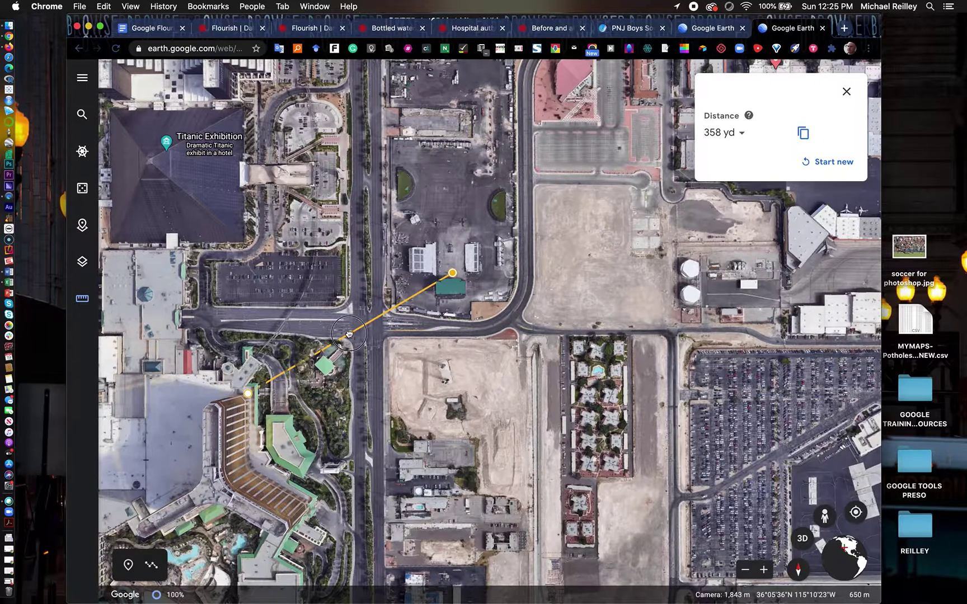
pyautogui.moveTo(348, 336); pyautogui.dragTo(403, 229)
pyautogui.moveTo(299, 333); pyautogui.dragTo(375, 309)
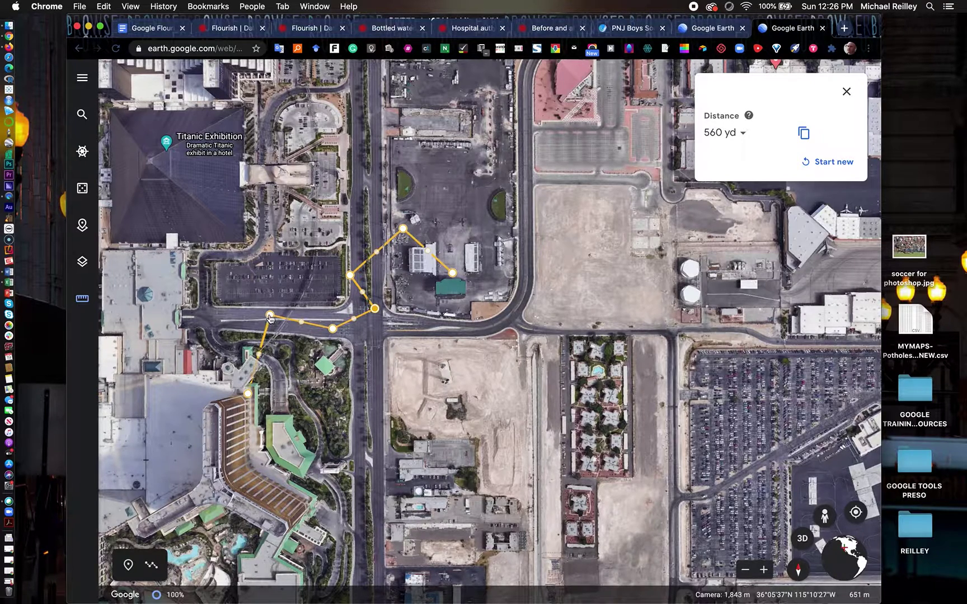
pyautogui.moveTo(269, 317); pyautogui.dragTo(190, 325)
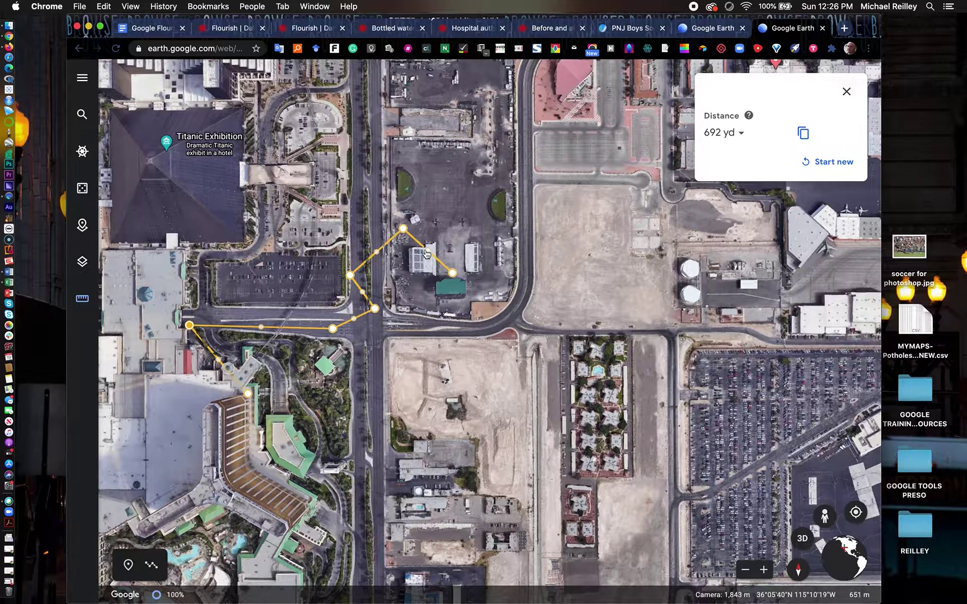
pyautogui.moveTo(429, 253); pyautogui.dragTo(452, 229)
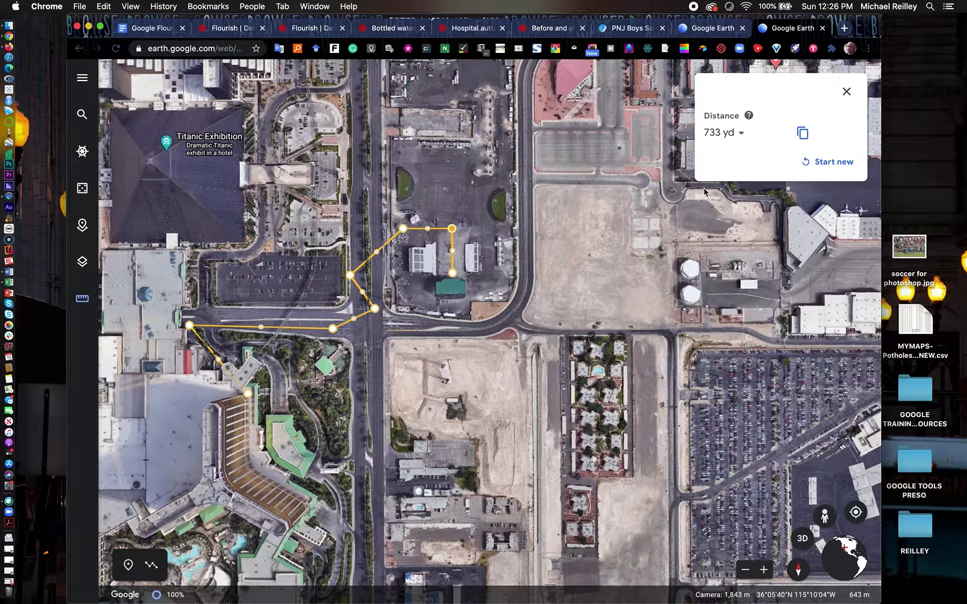
pyautogui.click(830, 163)
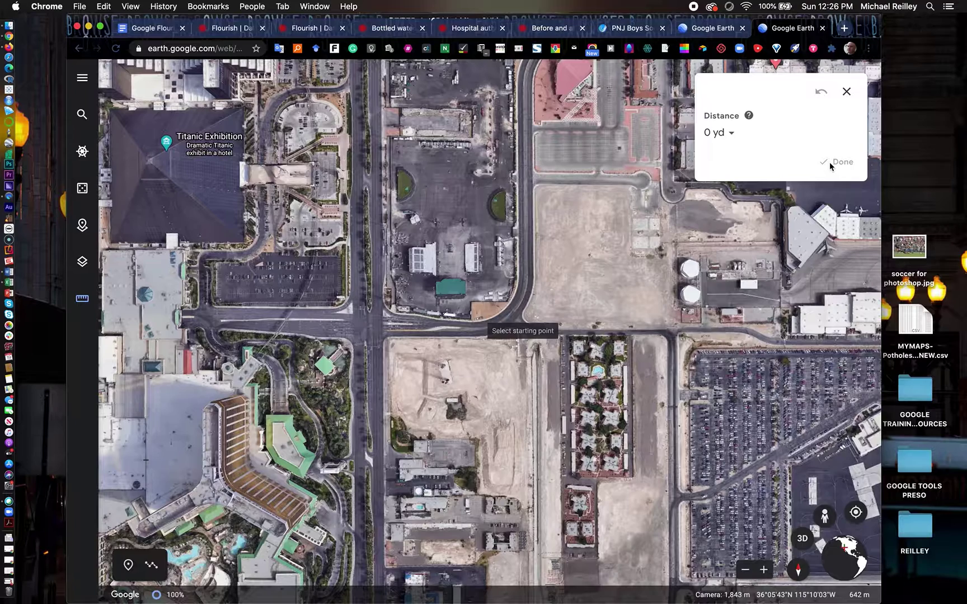
# Outline the vacant lot by its four corners, closing the shape at a 927 yd perimeter
pyautogui.click(388, 139)
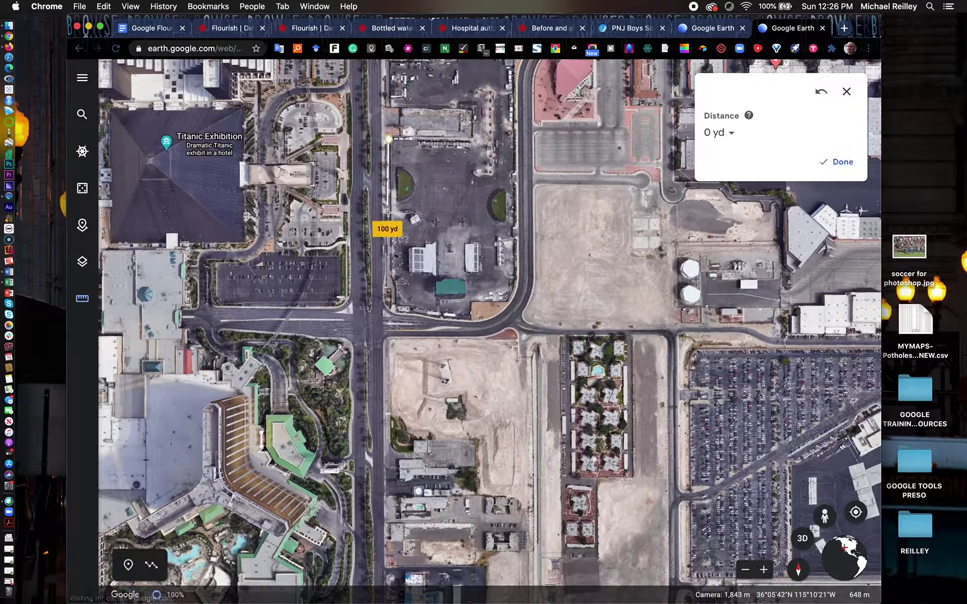
pyautogui.click(391, 318)
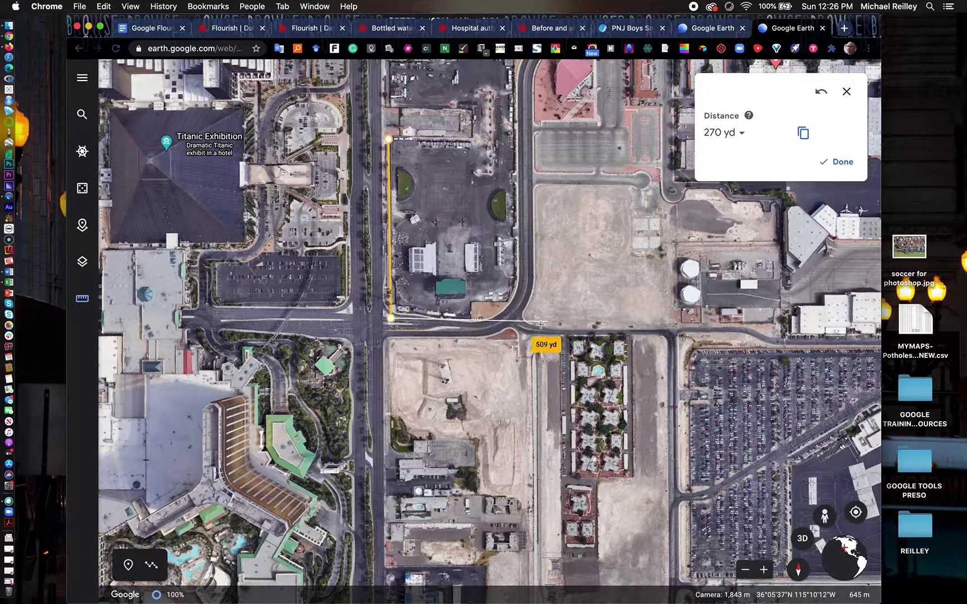
pyautogui.click(525, 306)
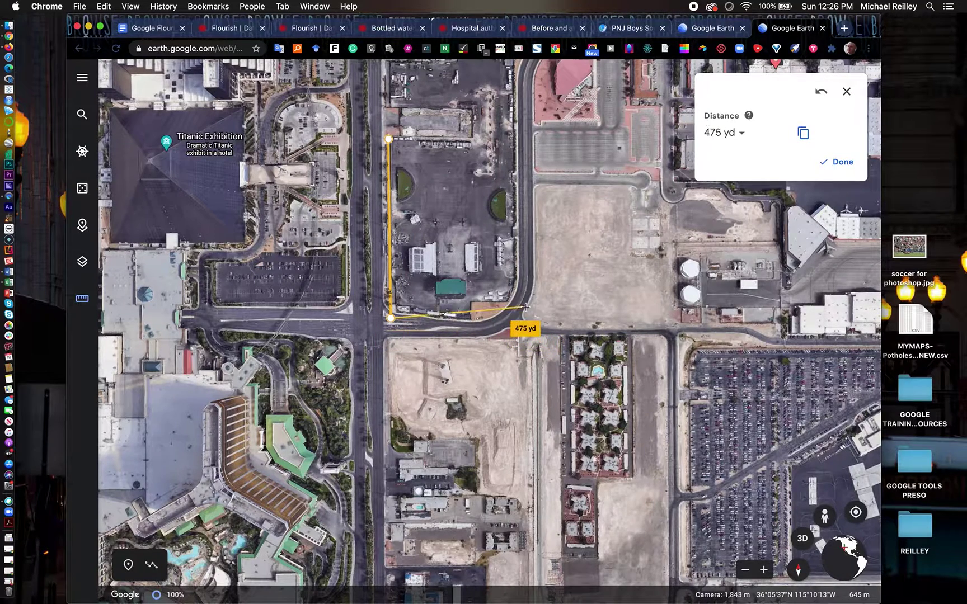
pyautogui.click(521, 143)
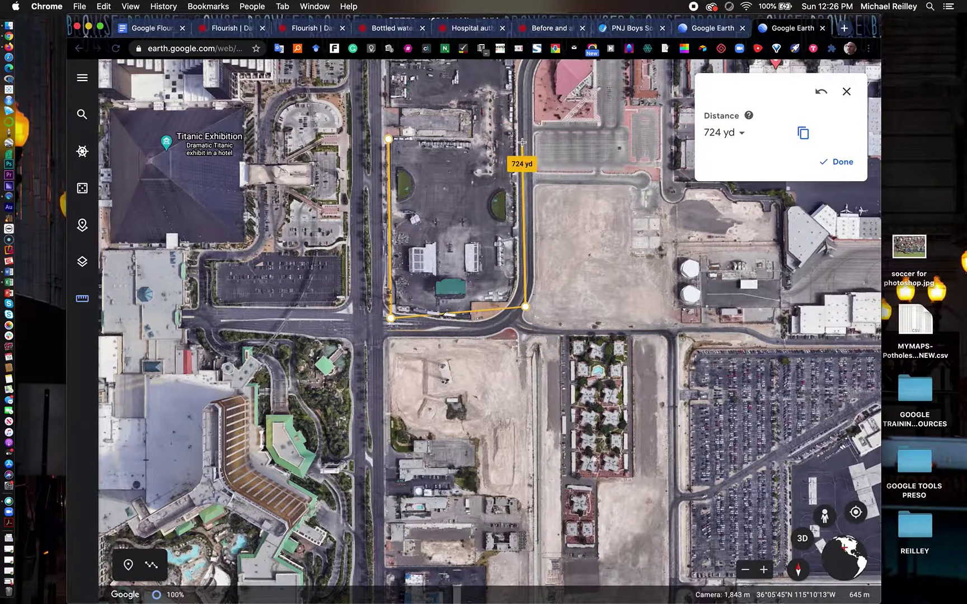
pyautogui.click(389, 140)
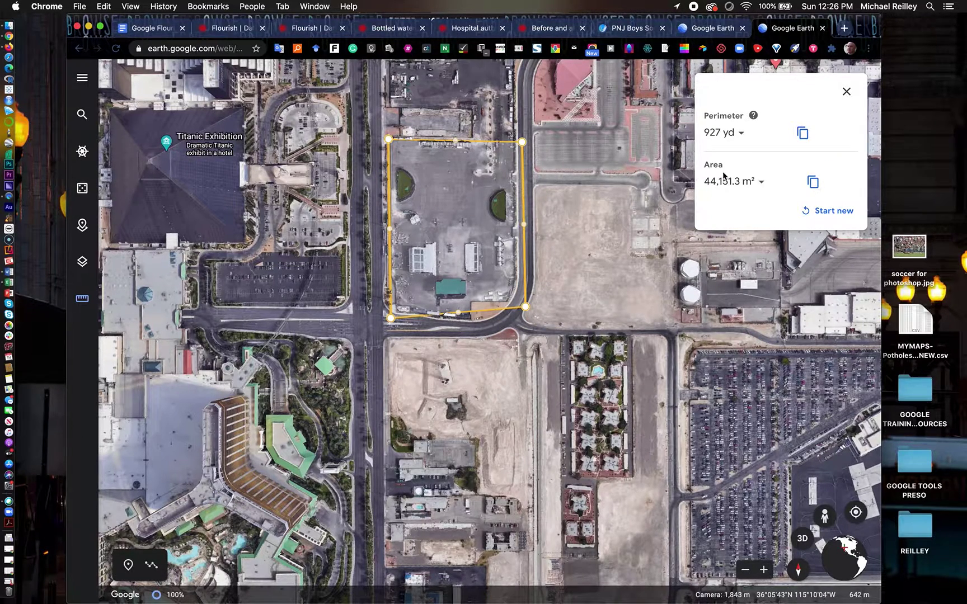
# Switch the area units to square yards, showing 52,804 yd²
pyautogui.click(758, 183)
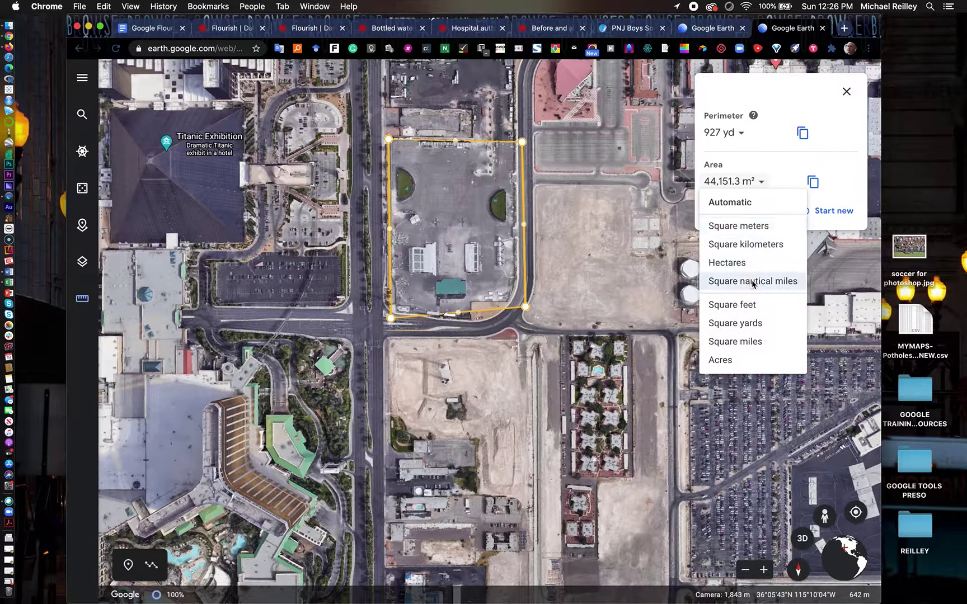
pyautogui.click(750, 323)
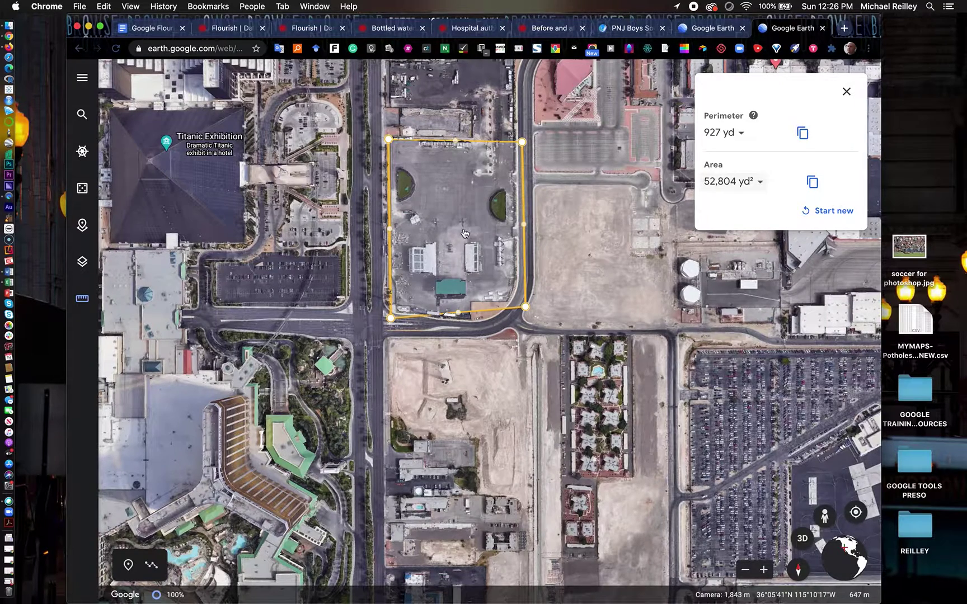
pyautogui.click(80, 117)
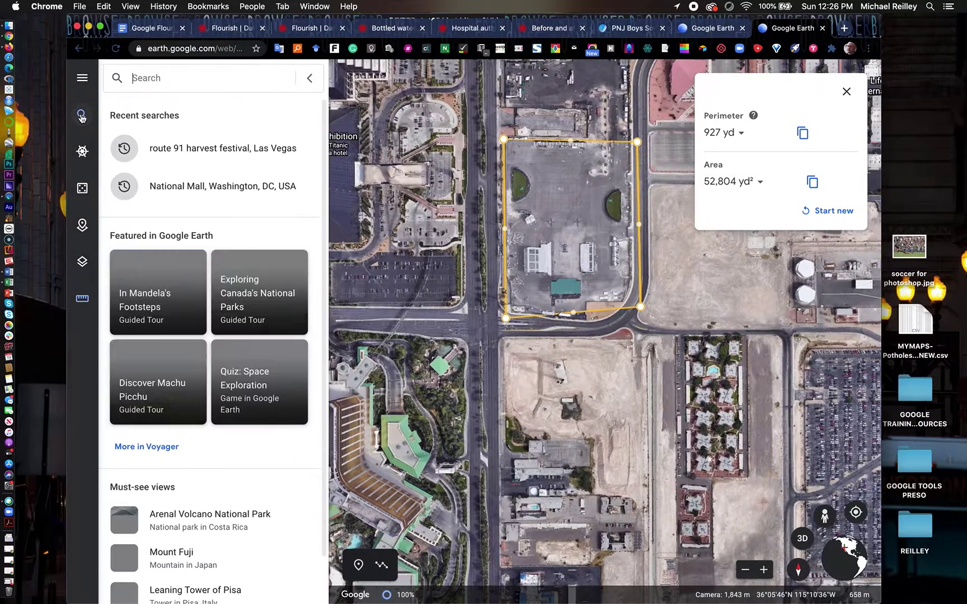
# Go to 'national mall' and pan west to the lawns near the Washington Monument
pyautogui.write('na')
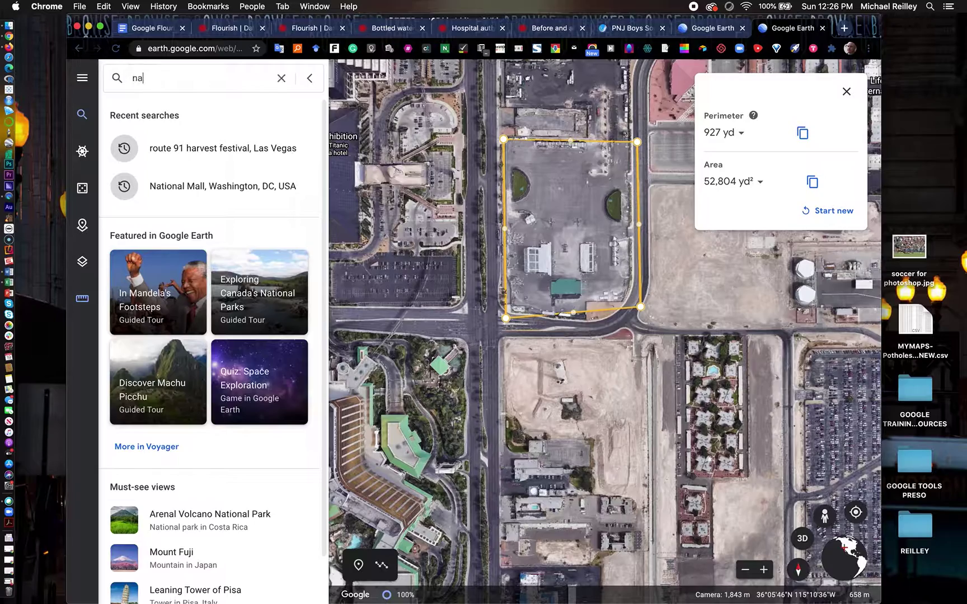
pyautogui.write('tional mall')
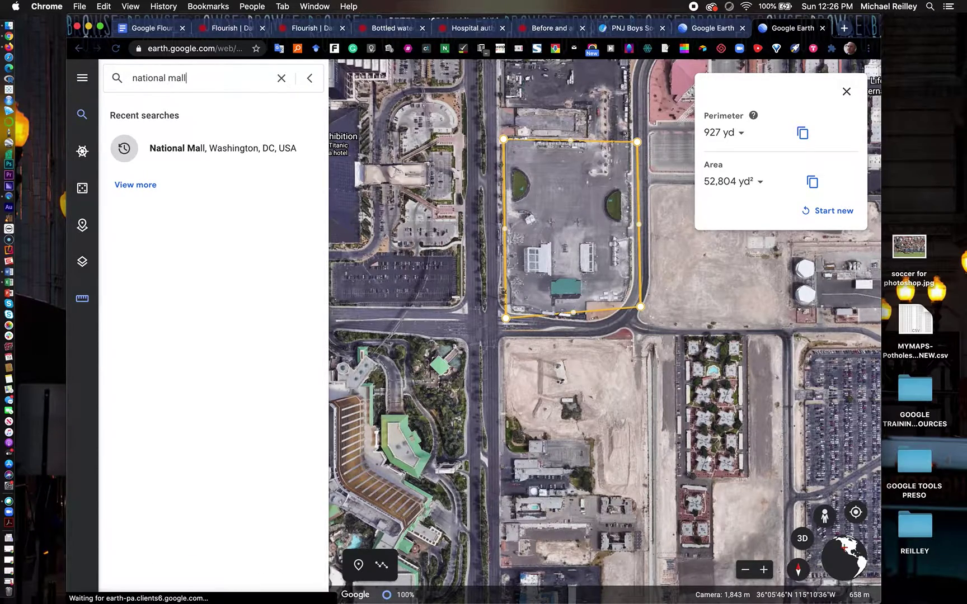
pyautogui.click(191, 148)
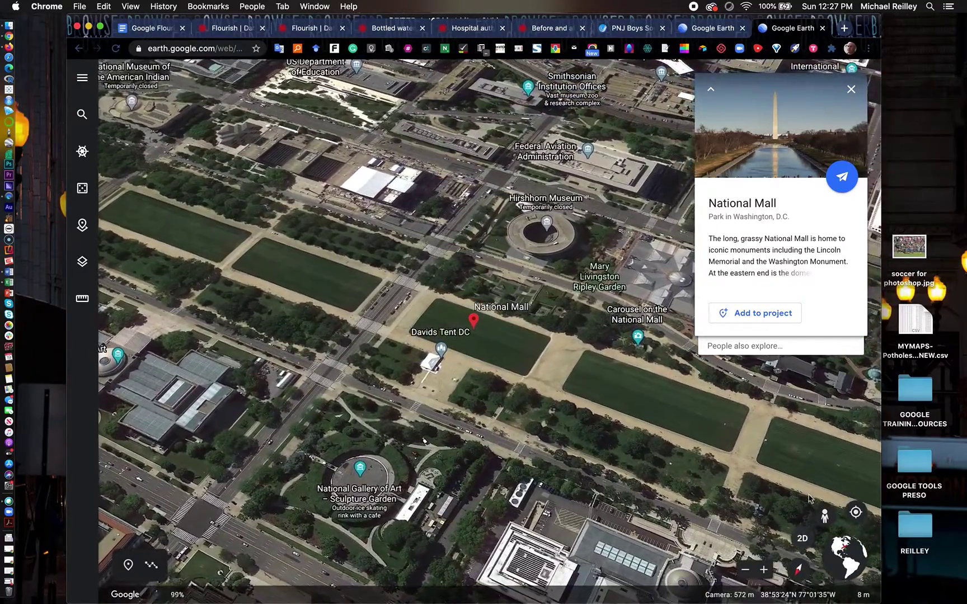
pyautogui.click(852, 89)
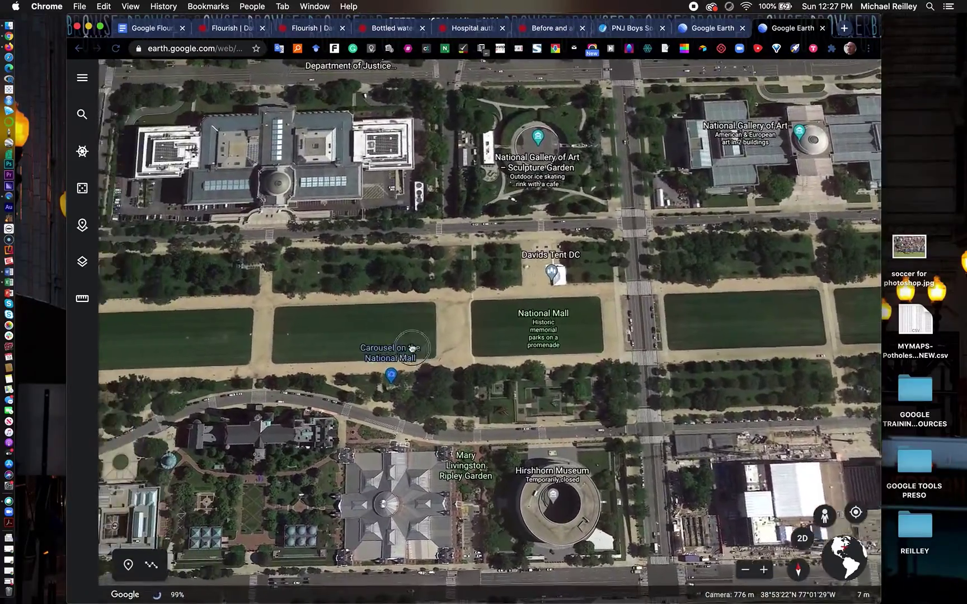
pyautogui.moveTo(411, 348); pyautogui.dragTo(741, 328)
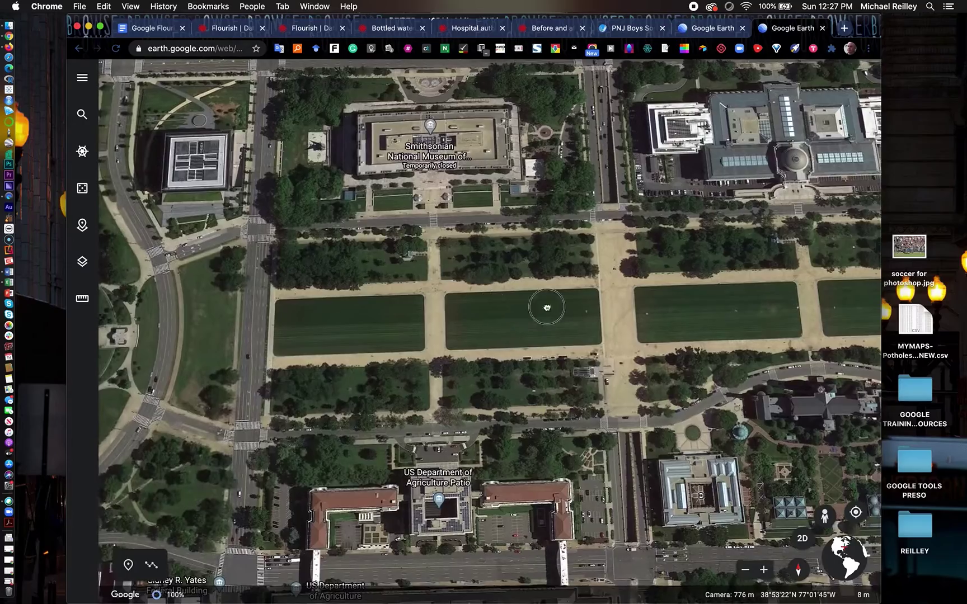
pyautogui.moveTo(547, 307); pyautogui.dragTo(643, 315)
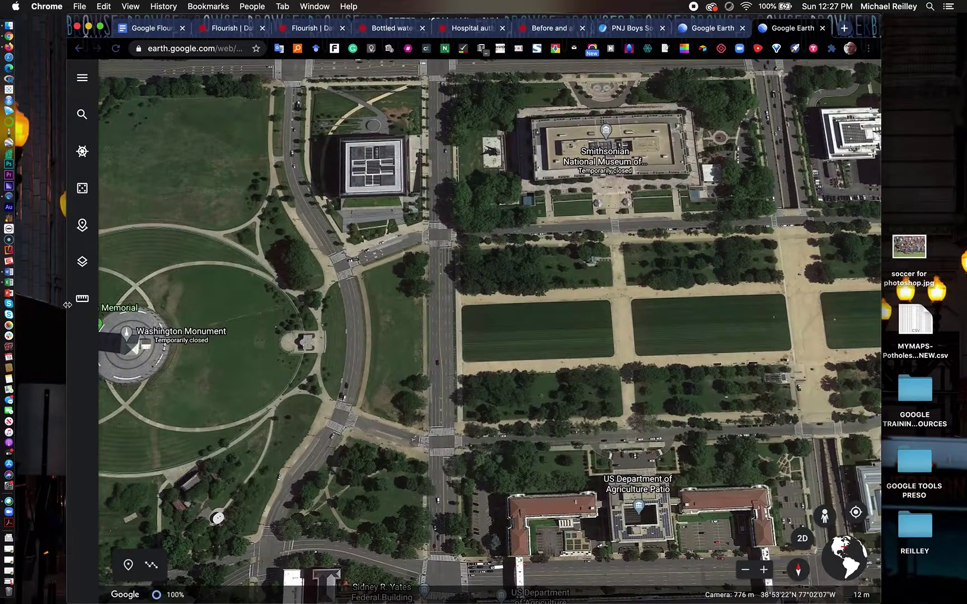
pyautogui.click(82, 299)
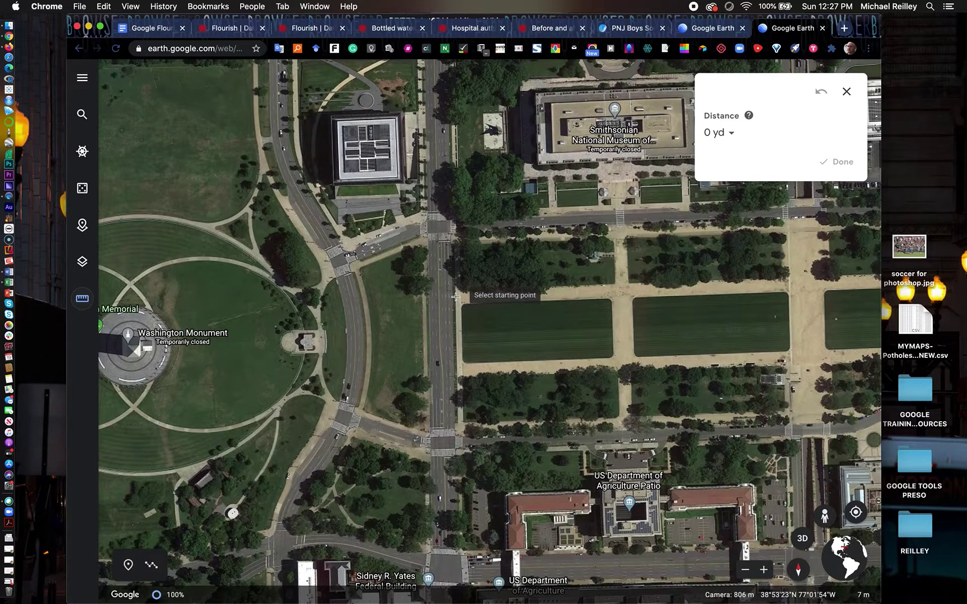
# Outline a closed rectangle around the two lawns east of the Washington Monument
pyautogui.click(456, 297)
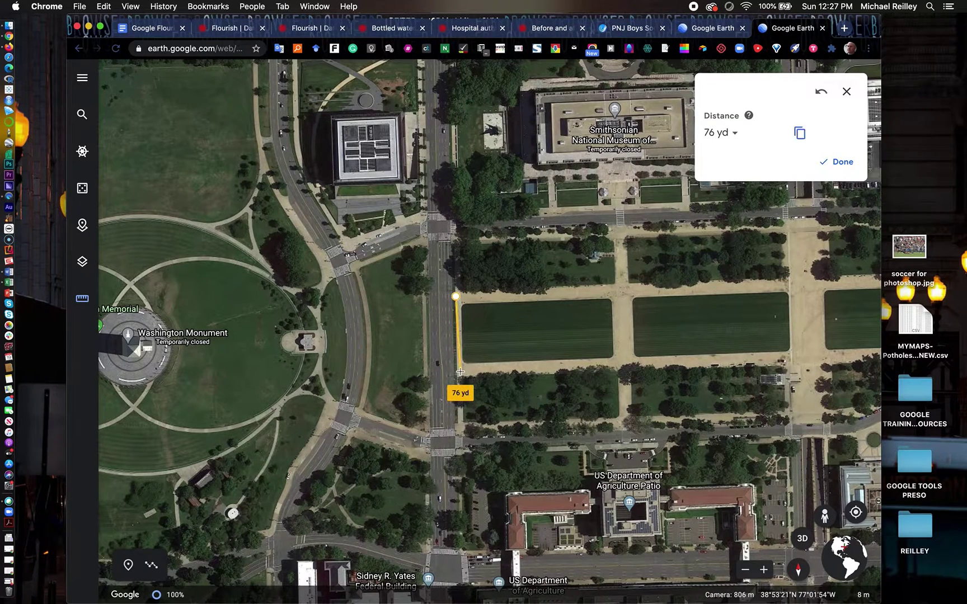
pyautogui.click(460, 371)
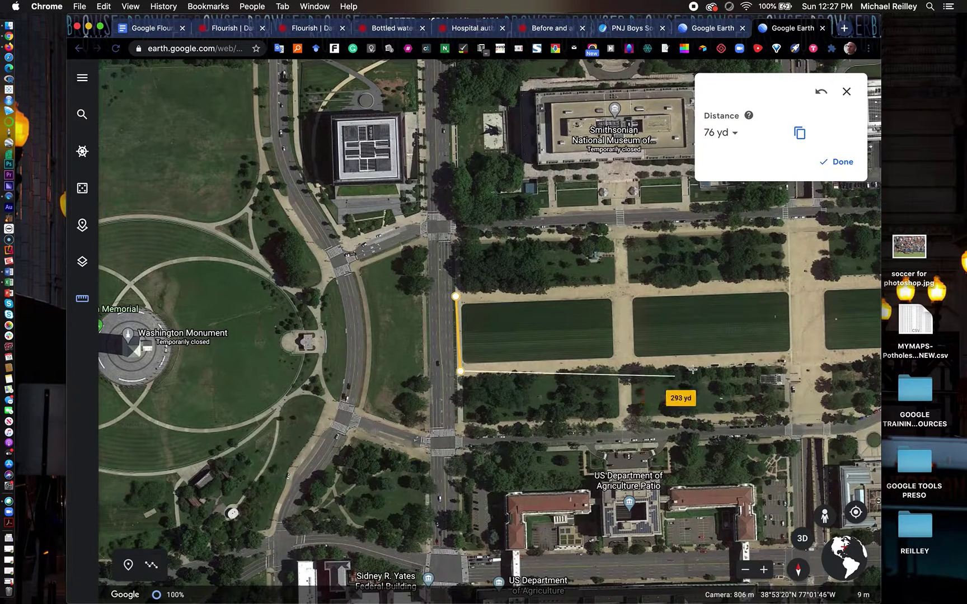
pyautogui.click(794, 355)
pyautogui.click(793, 281)
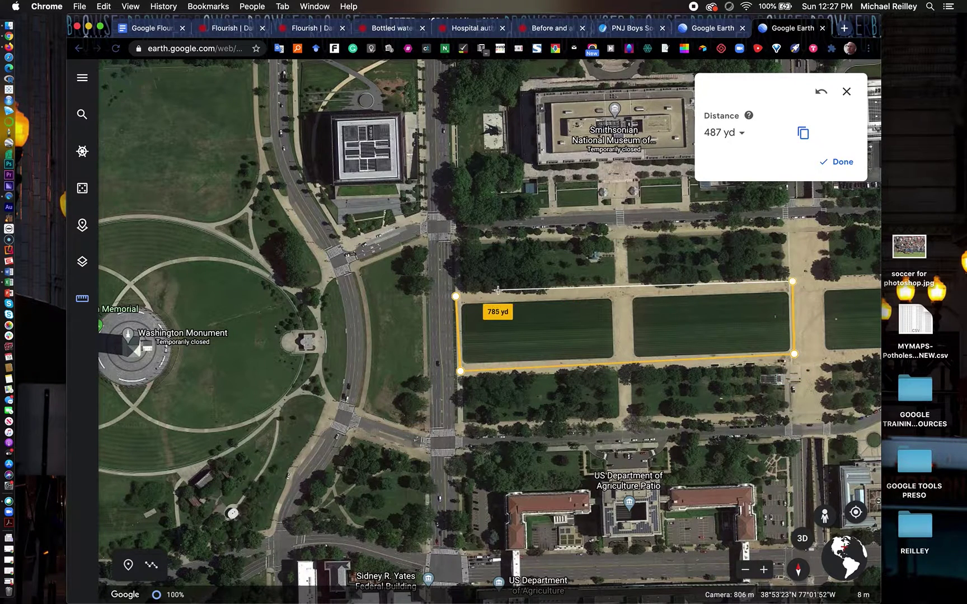
pyautogui.click(455, 298)
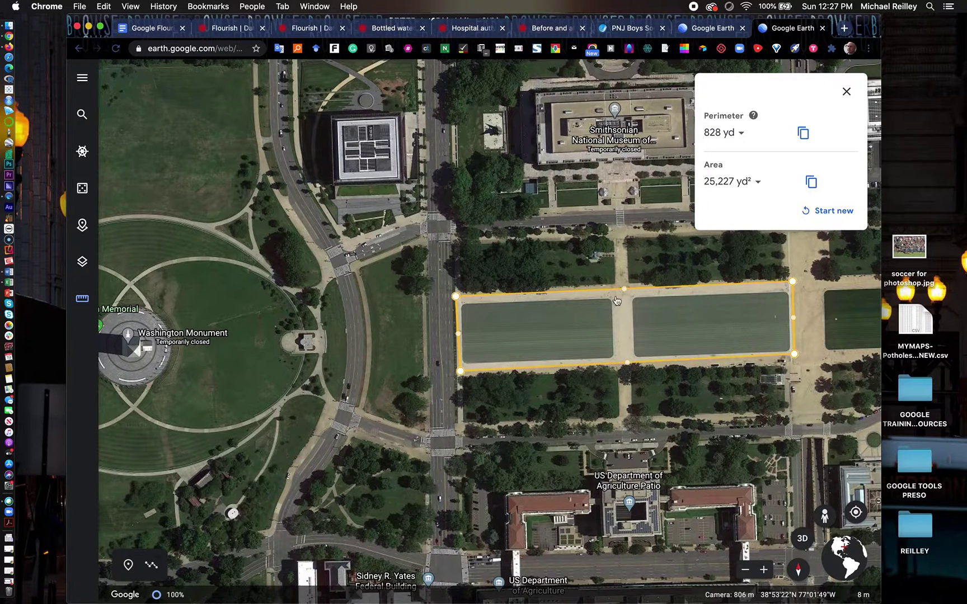
# Show the perimeter in meters and area in square meters: 757.11 m and 21,093.05 m²
pyautogui.click(758, 184)
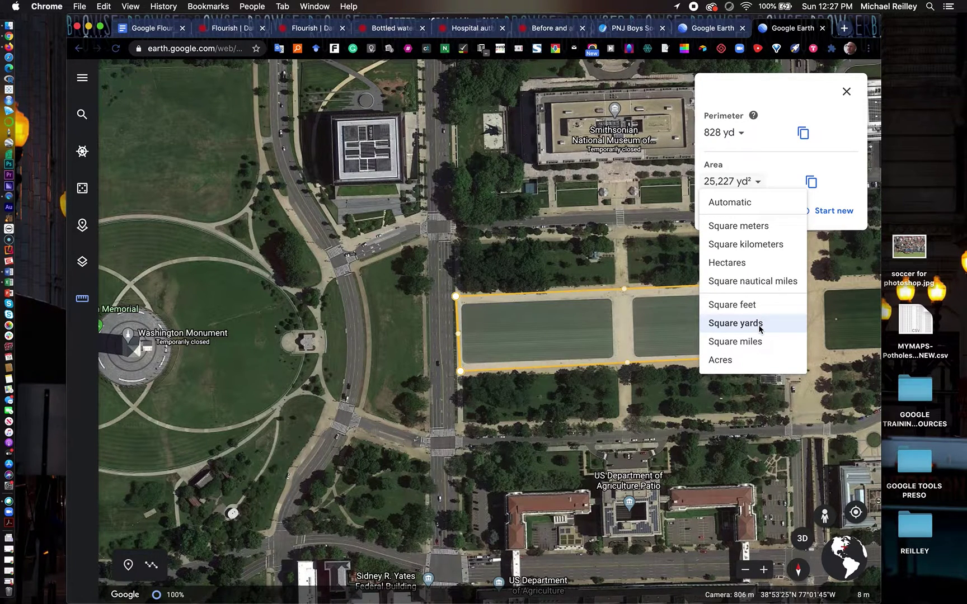
pyautogui.click(740, 133)
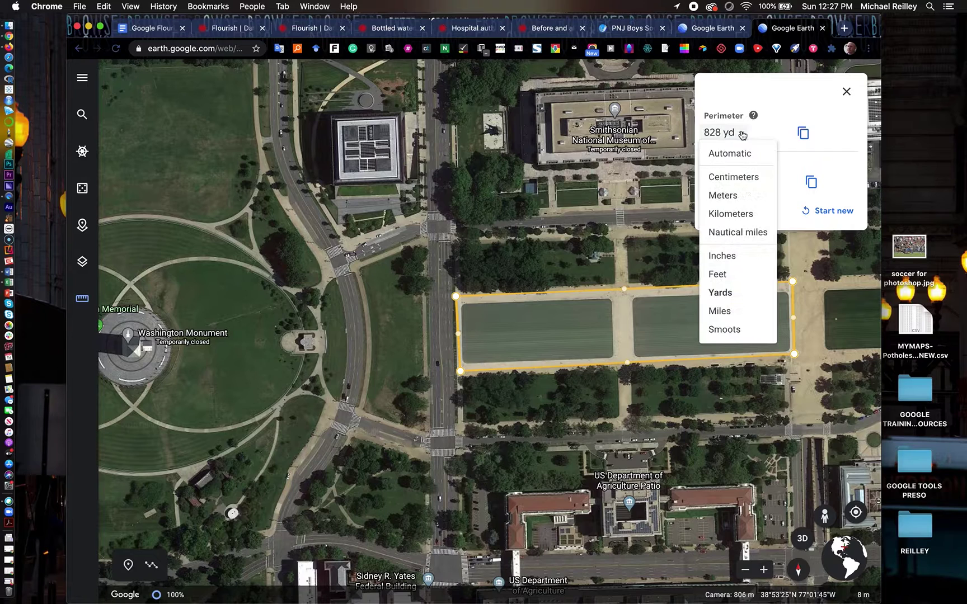
pyautogui.click(723, 195)
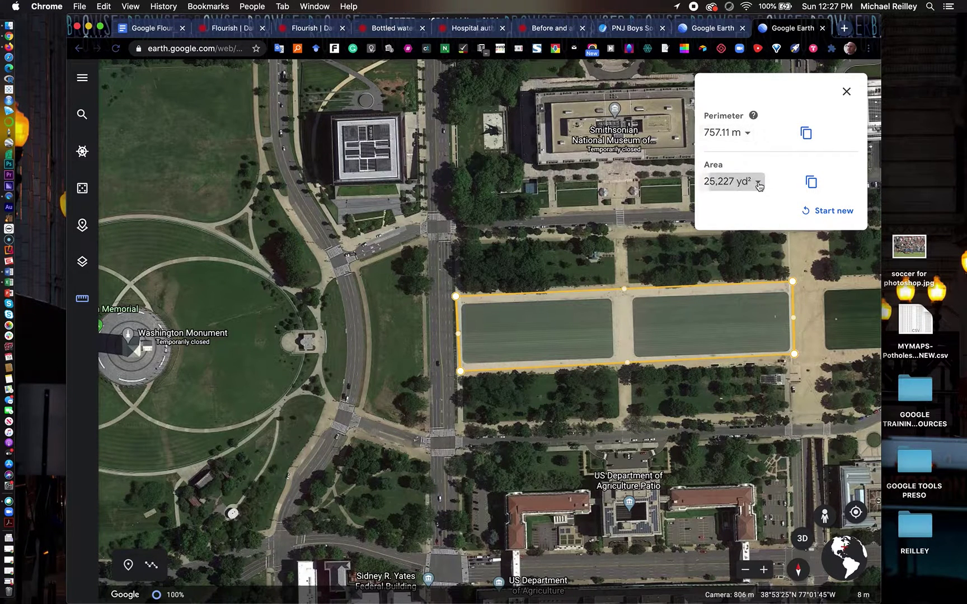
pyautogui.click(759, 185)
pyautogui.click(730, 226)
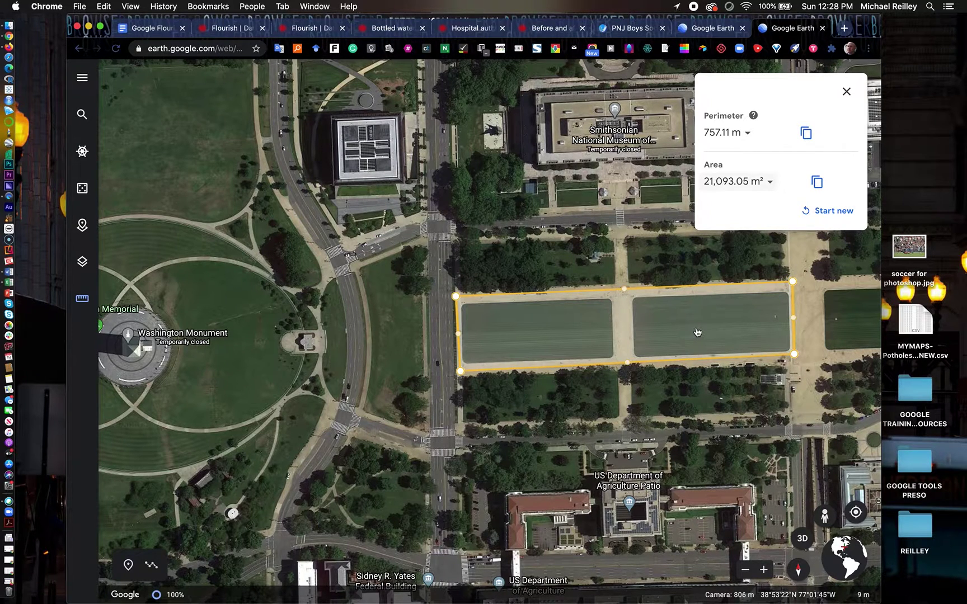
# Clear the Mall rectangle, load MapChecking via 'mapch', and set density to 1.5 people per m²
pyautogui.click(834, 211)
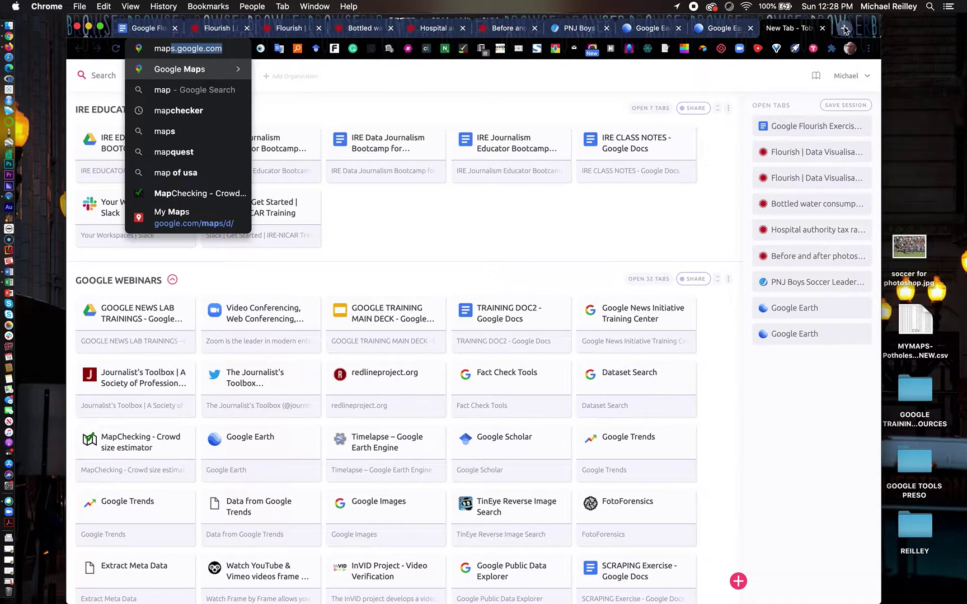
pyautogui.write('checkin')
pyautogui.press('Return')
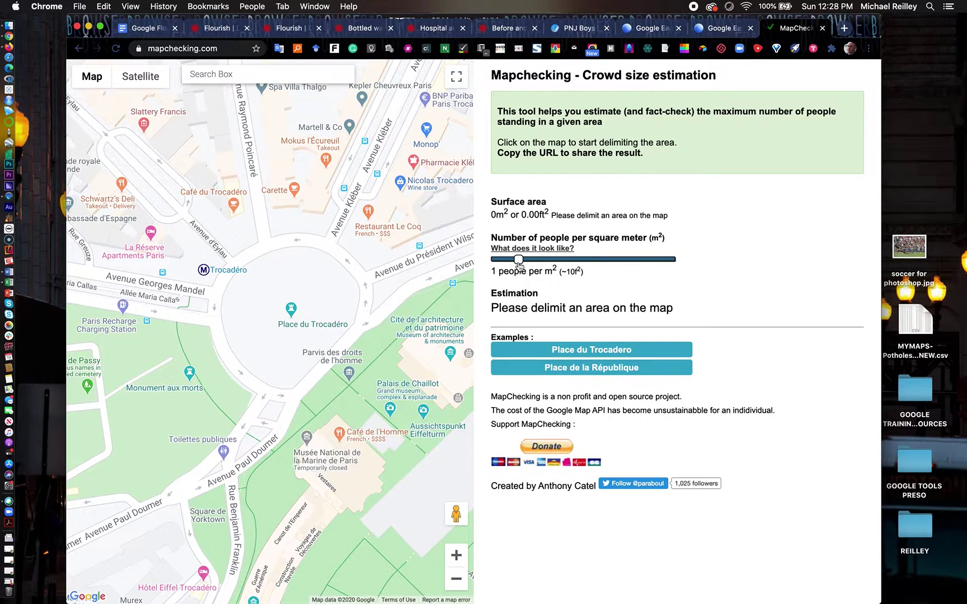
pyautogui.moveTo(518, 263); pyautogui.dragTo(531, 262)
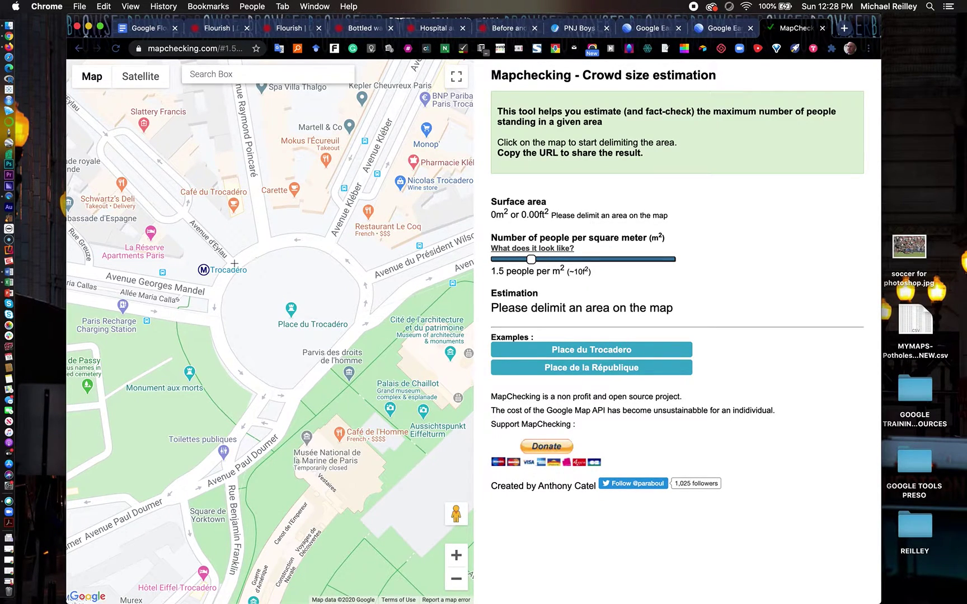
# Outline Place du Trocadéro (about 6751 people over 4500.87 m²), then reset the area
pyautogui.click(217, 268)
pyautogui.click(262, 262)
pyautogui.click(305, 257)
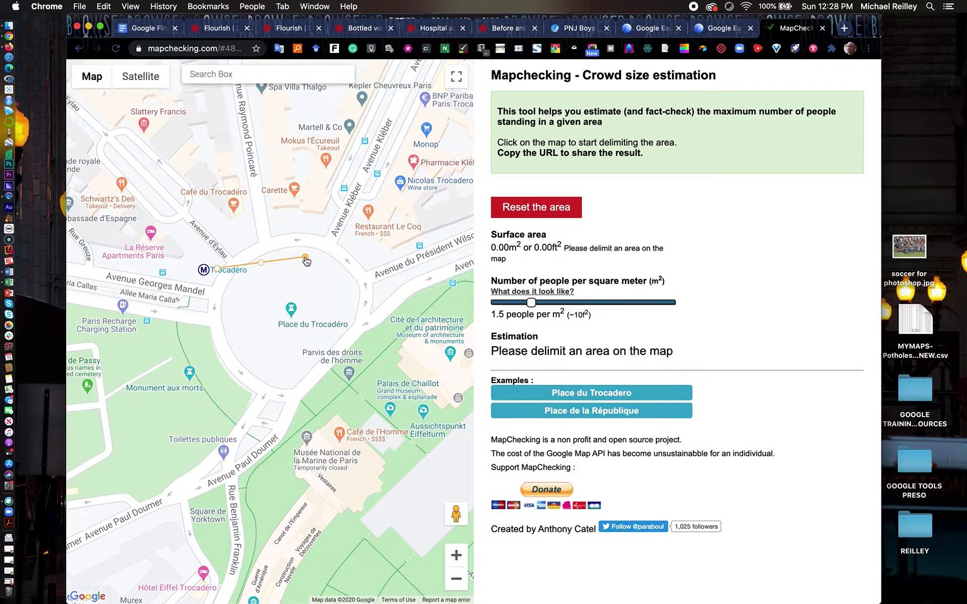
pyautogui.click(336, 290)
pyautogui.click(318, 351)
pyautogui.click(284, 372)
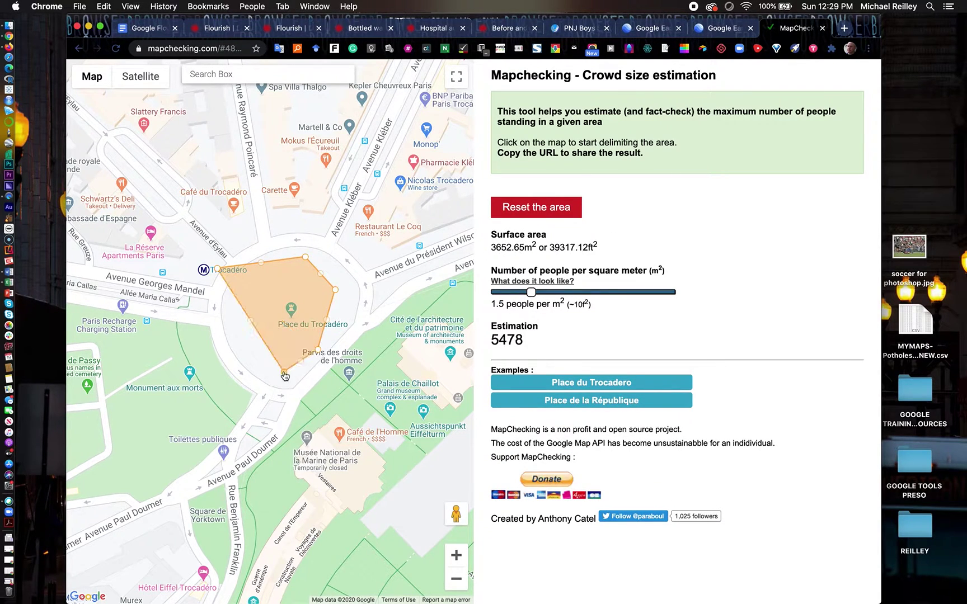
pyautogui.click(249, 370)
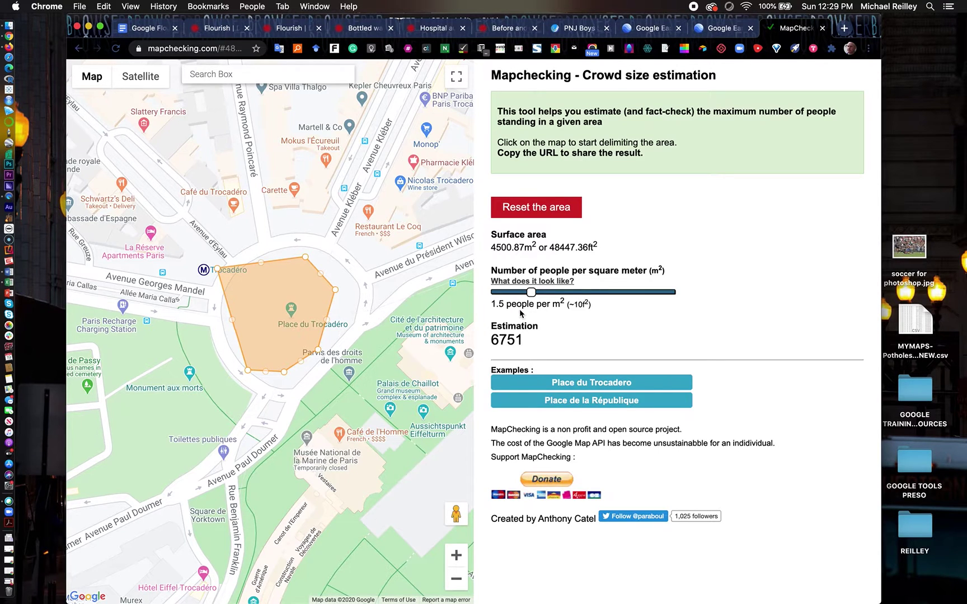
pyautogui.click(557, 211)
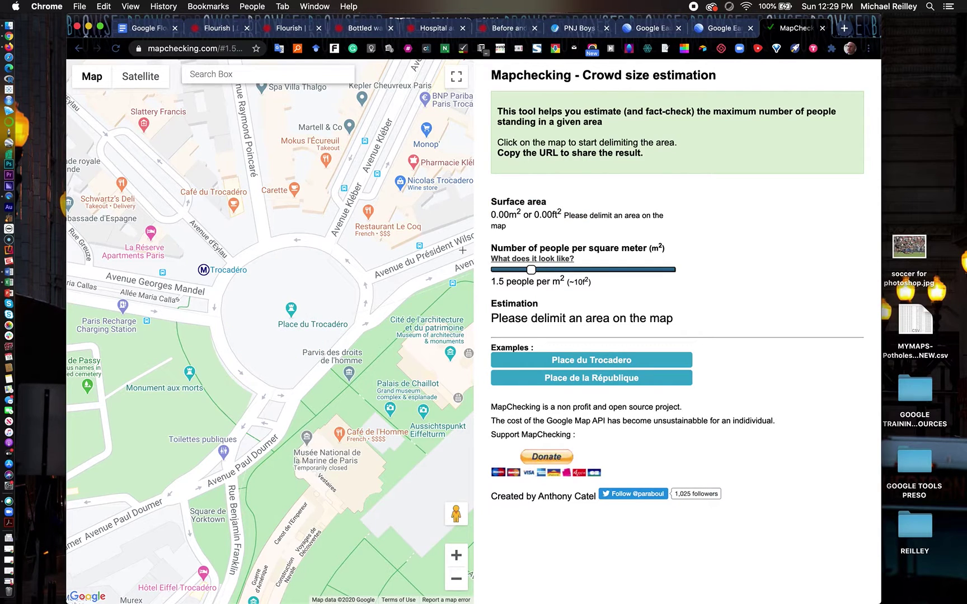